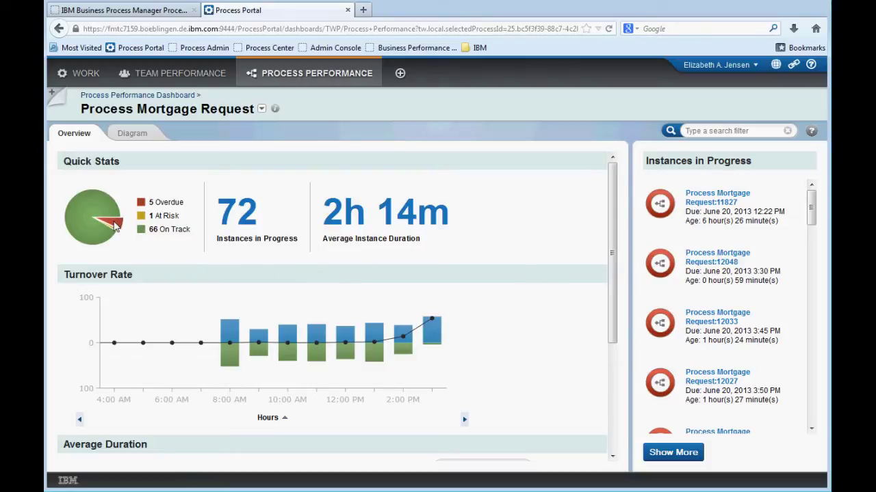
Filter the instance list to on-track, then overdue mortgages, and show Turnover Rate per day
{"action": "left_click", "coordinate": [77, 222]}
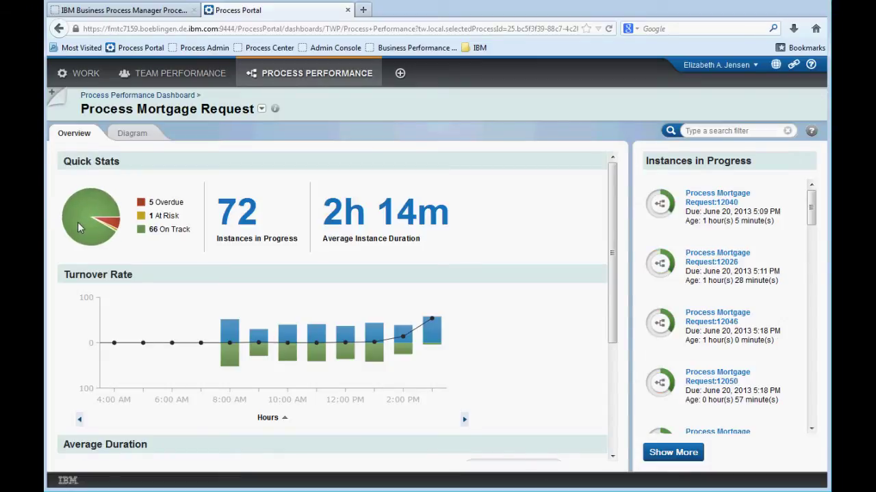
{"action": "left_click", "coordinate": [113, 223]}
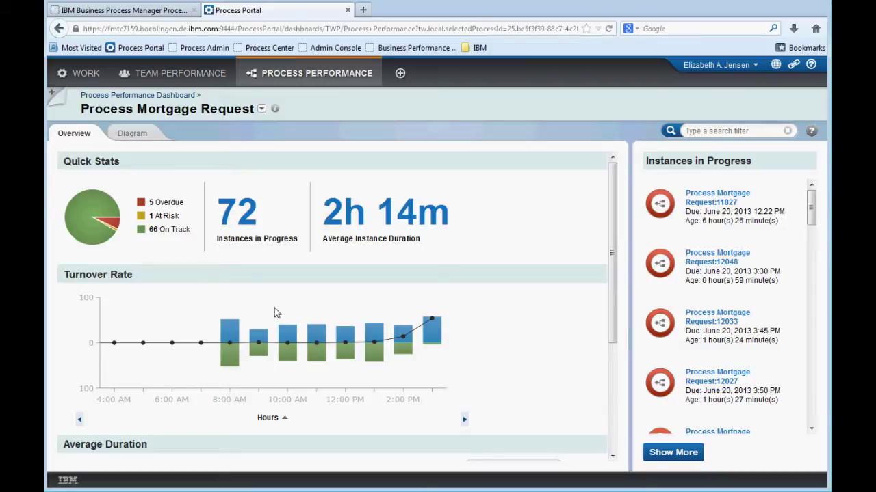
{"action": "left_click", "coordinate": [285, 420]}
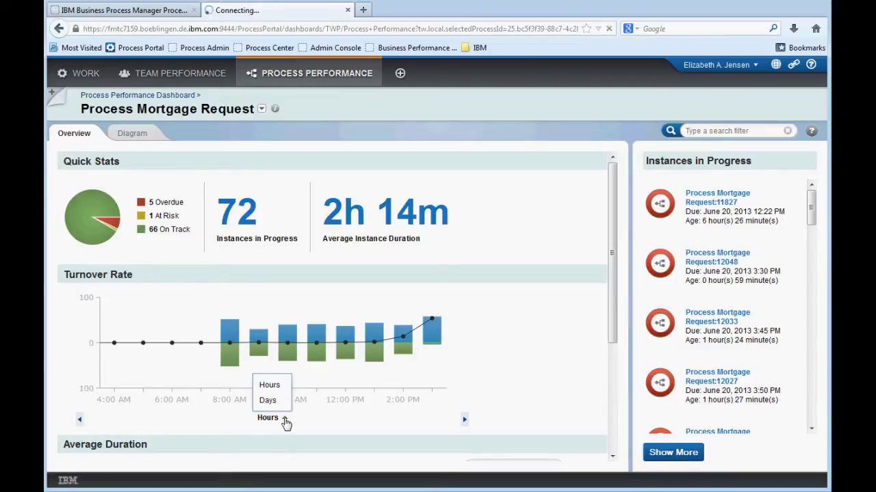
{"action": "left_click", "coordinate": [269, 402]}
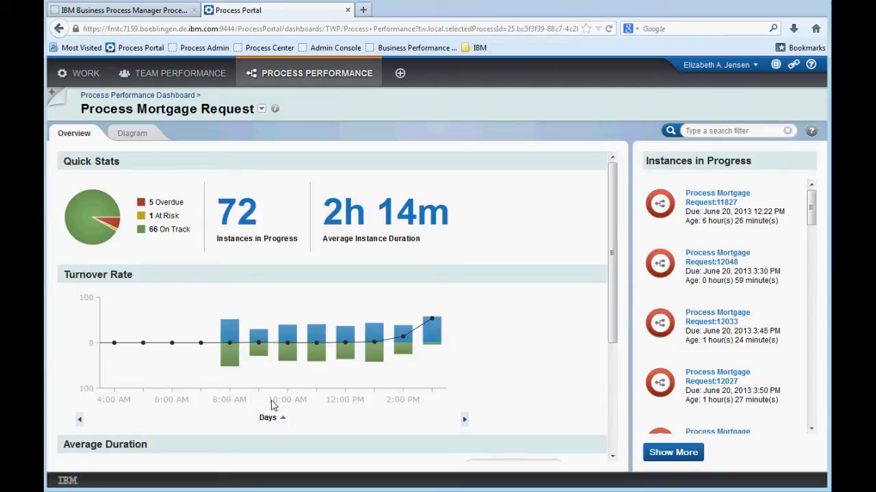
Page the Turnover Rate chart to a later Sunday–Thursday range and review the Average Duration bars
{"action": "left_click", "coordinate": [80, 422]}
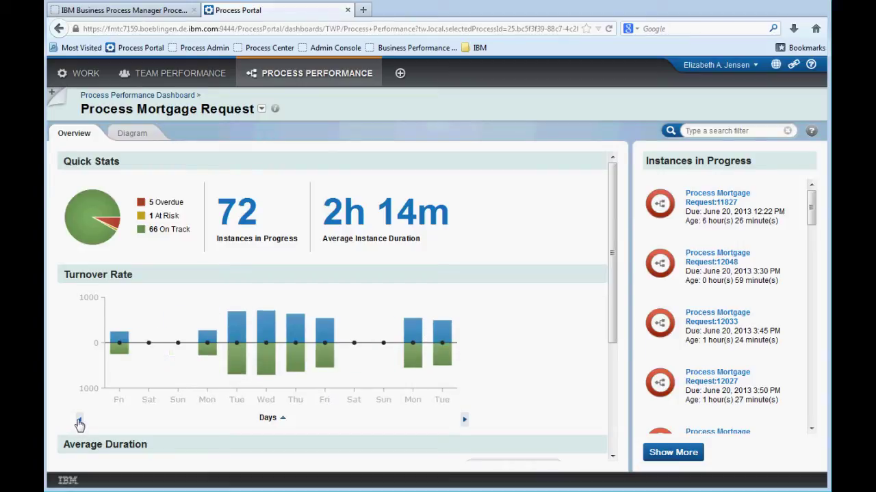
{"action": "left_click", "coordinate": [465, 420]}
{"action": "left_click", "coordinate": [464, 422]}
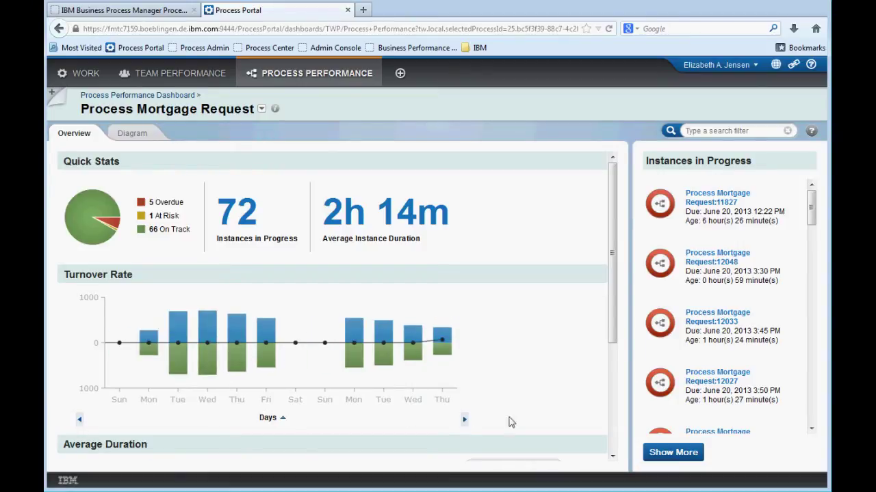
{"action": "left_click_drag", "start_coordinate": [614, 341], "coordinate": [615, 447]}
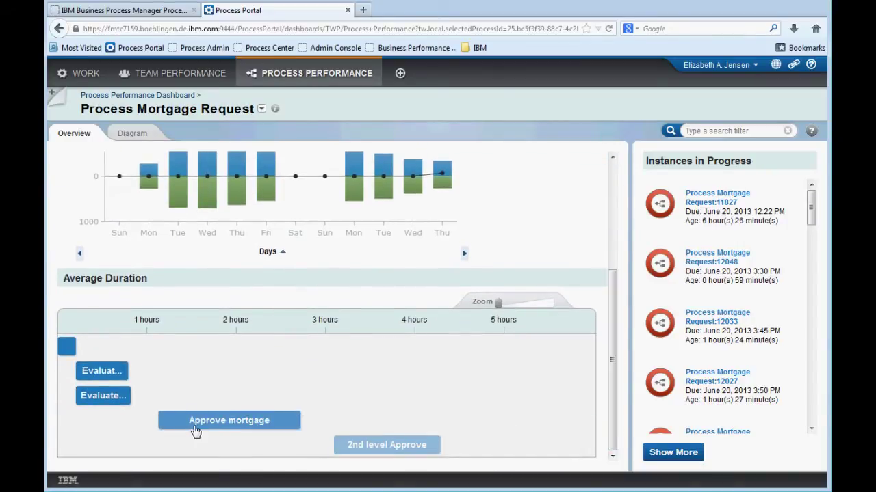
{"action": "mouse_move", "coordinate": [197, 427]}
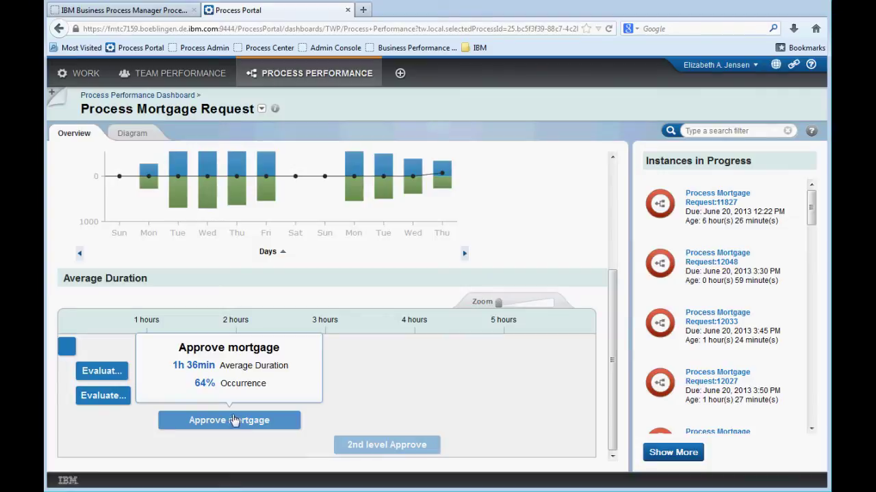
{"action": "mouse_move", "coordinate": [363, 445]}
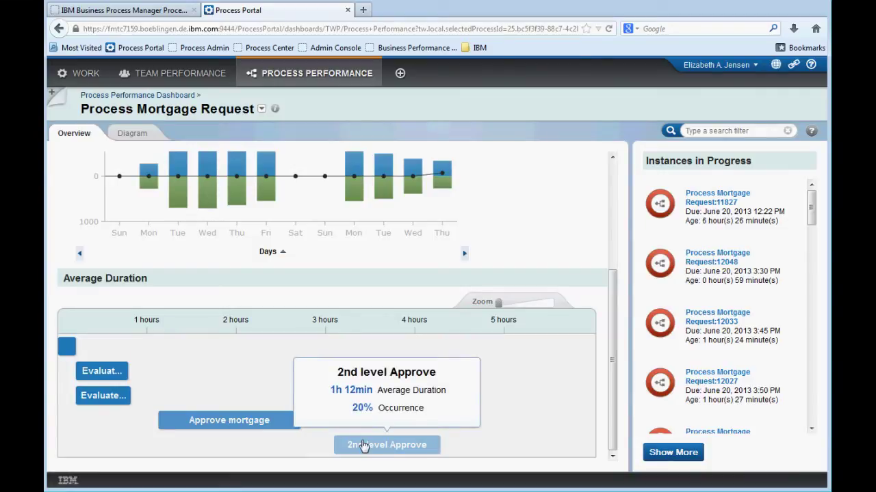
{"action": "left_click", "coordinate": [612, 195]}
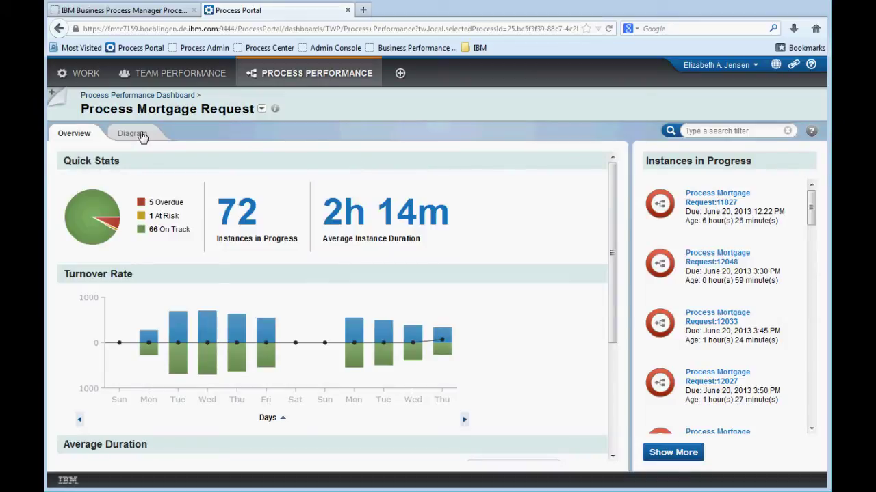
In the zoomed-out Diagram view, list the instances overdue at 2nd level Approve and open 11827
{"action": "left_click", "coordinate": [142, 136]}
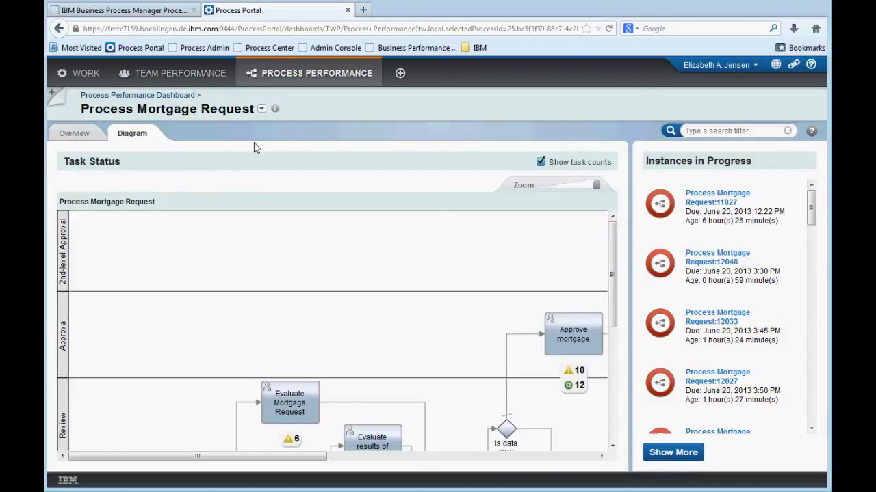
{"action": "left_click_drag", "start_coordinate": [597, 187], "coordinate": [542, 189]}
{"action": "left_click_drag", "start_coordinate": [394, 456], "coordinate": [463, 457]}
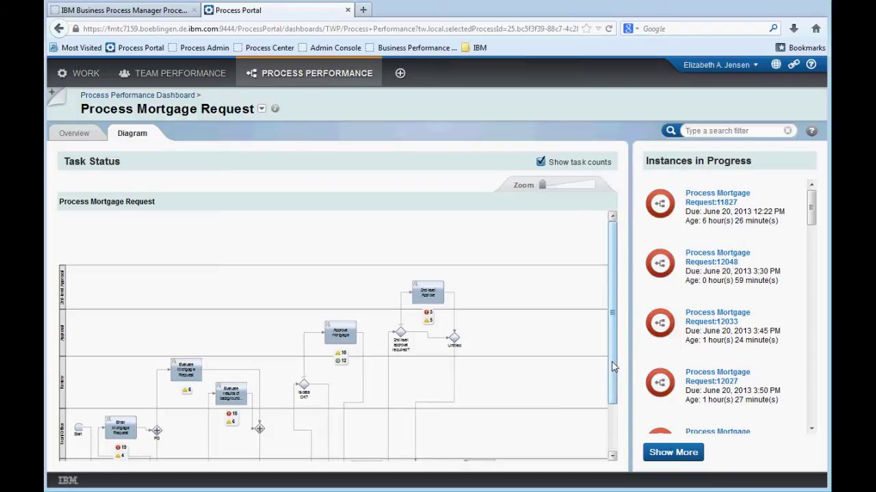
{"action": "left_click_drag", "start_coordinate": [618, 361], "coordinate": [613, 385]}
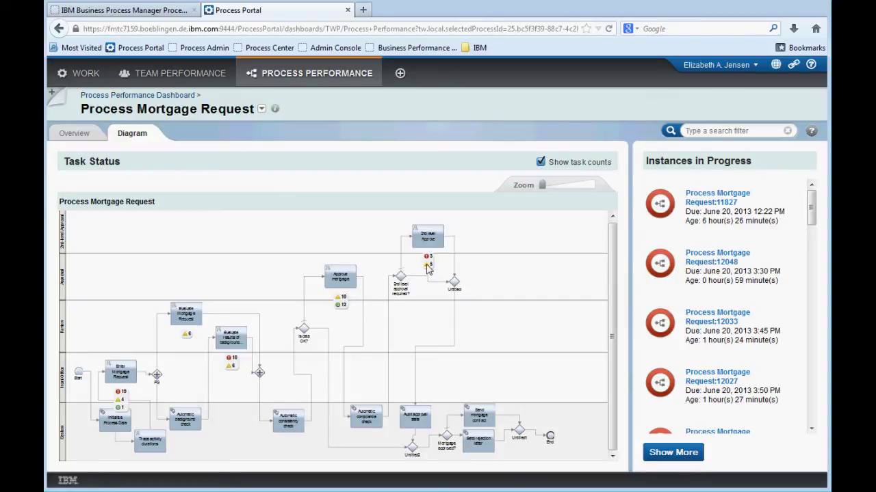
{"action": "left_click_drag", "start_coordinate": [543, 187], "coordinate": [576, 187]}
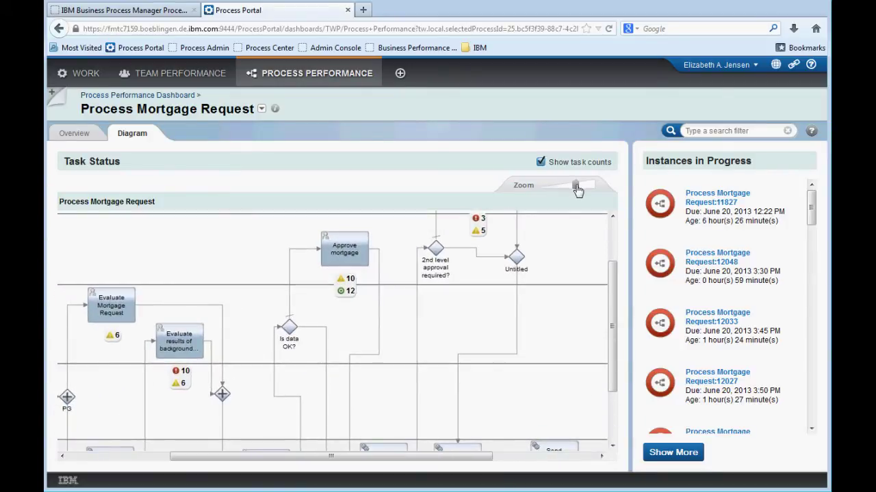
{"action": "left_click_drag", "start_coordinate": [616, 273], "coordinate": [620, 228]}
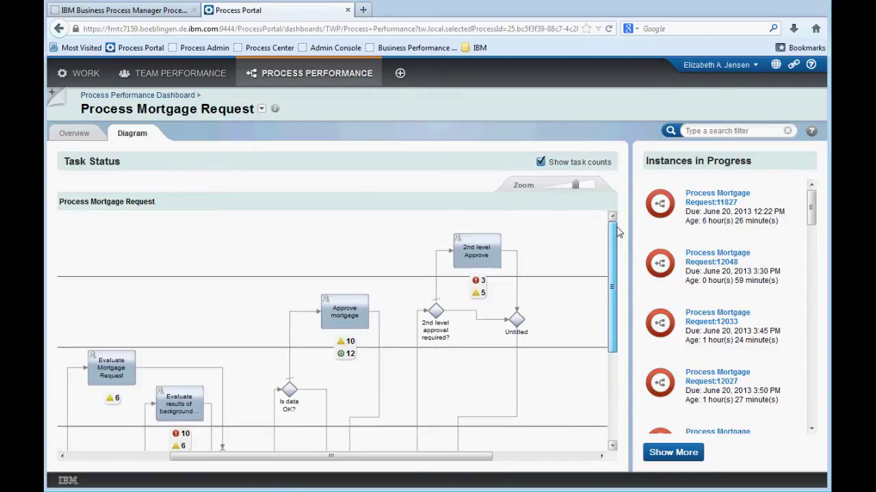
{"action": "left_click", "coordinate": [479, 284]}
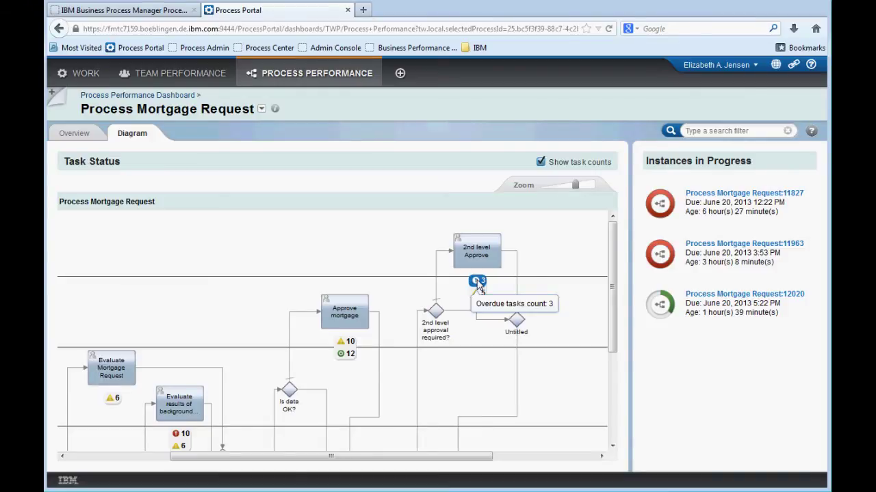
{"action": "left_click", "coordinate": [716, 194]}
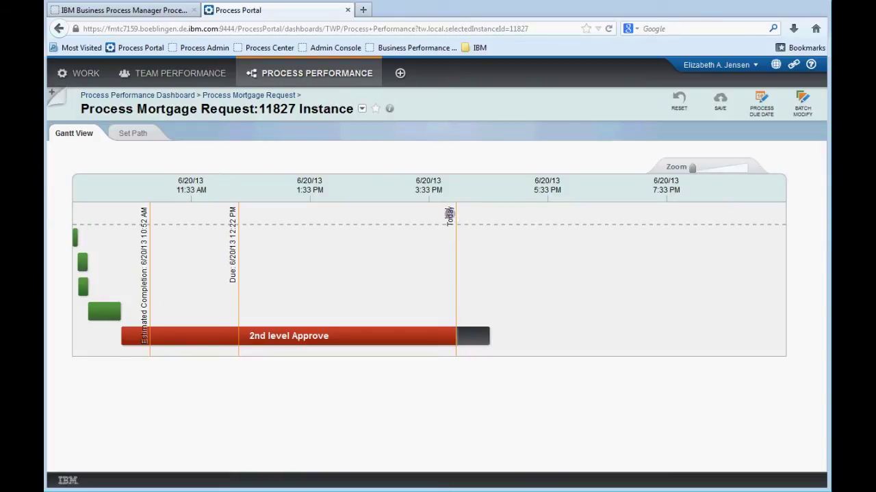
{"action": "left_click", "coordinate": [450, 214]}
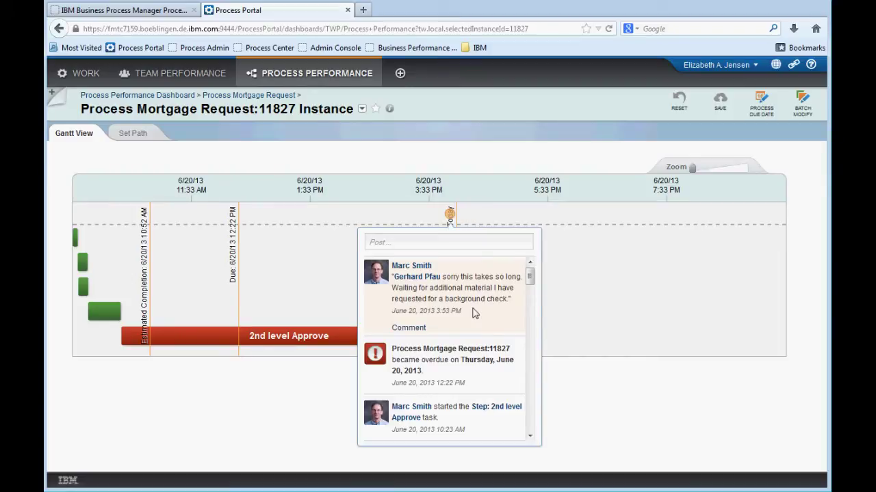
{"action": "mouse_move", "coordinate": [530, 277]}
{"action": "left_mouse_down"}
{"action": "mouse_move", "coordinate": [532, 292]}
{"action": "mouse_move", "coordinate": [532, 272]}
{"action": "left_mouse_up"}
{"action": "left_click", "coordinate": [525, 148]}
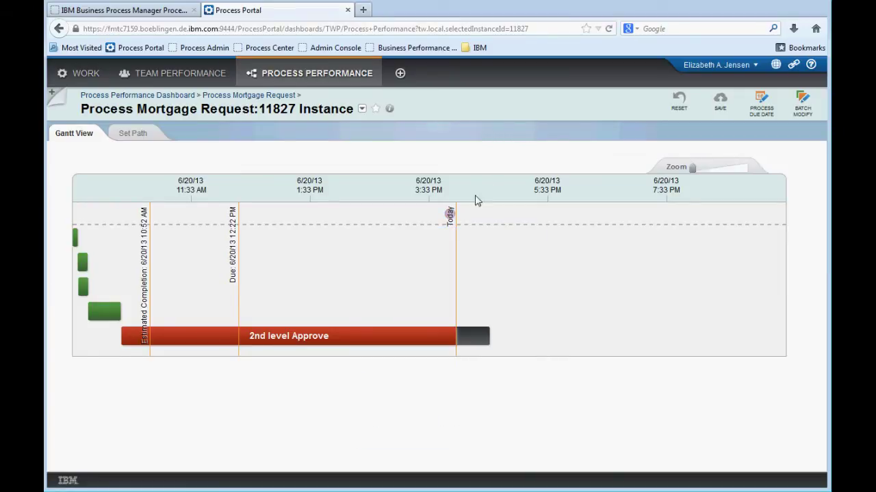
Post a comment mentioning a colleague, asking how to speed this up and what data is needed
{"action": "left_click", "coordinate": [461, 214]}
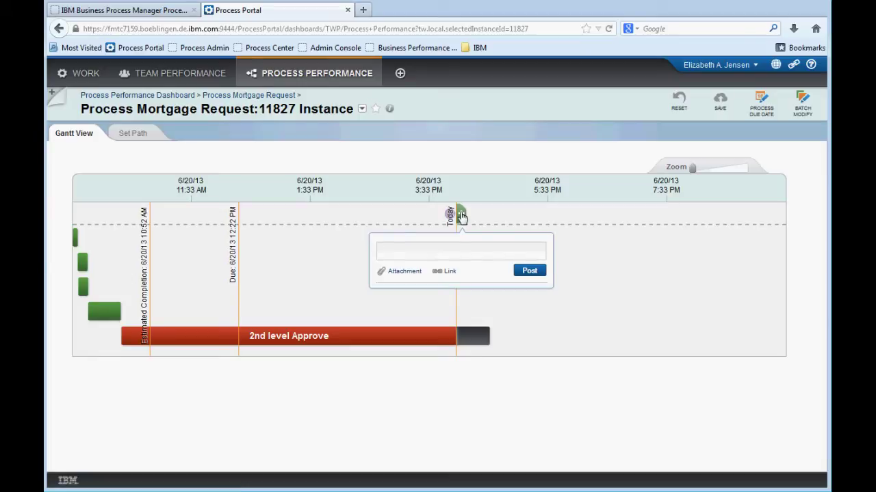
{"action": "type", "text": "@Mar"}
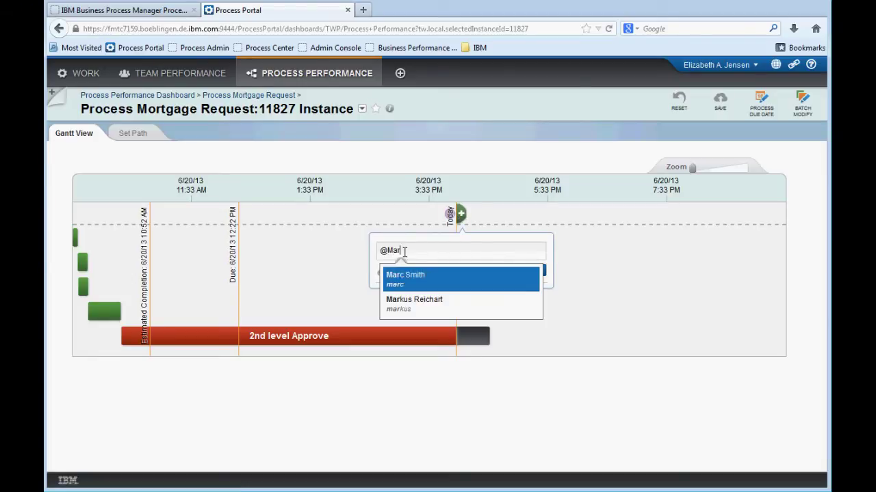
{"action": "left_click", "coordinate": [407, 278]}
{"action": "type", "text": "any way we can speed "}
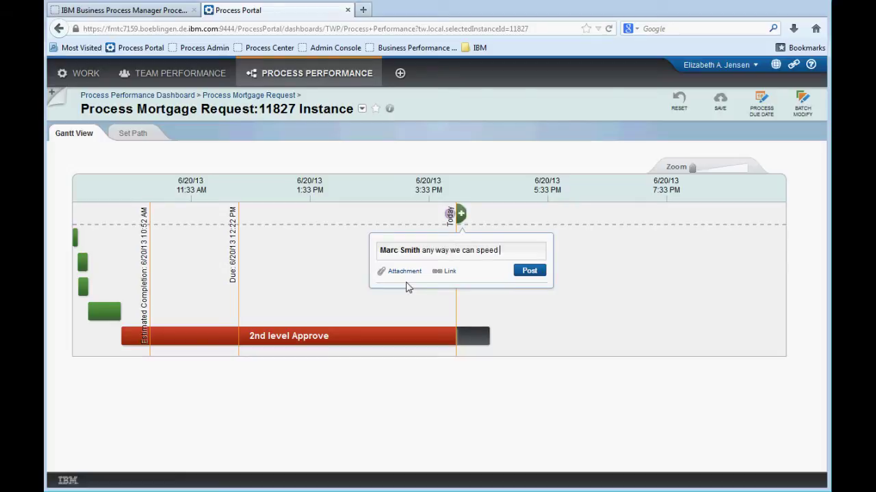
{"action": "type", "text": "this up? What additional data do "}
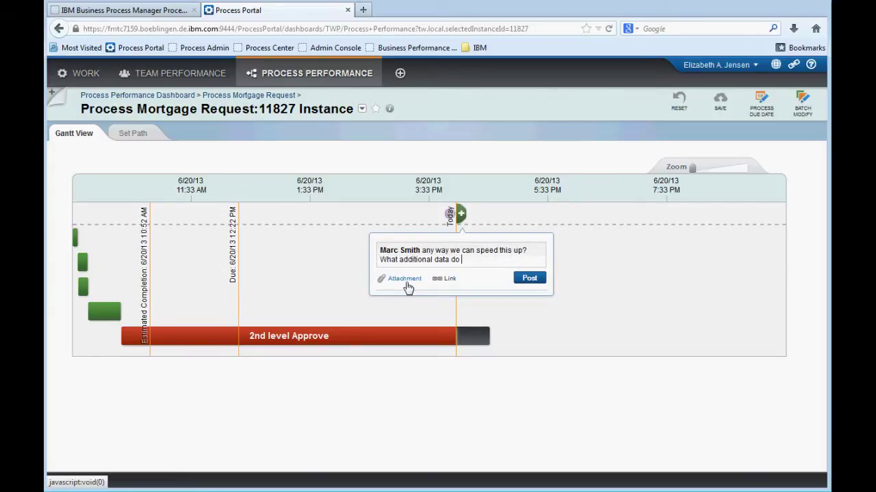
{"action": "type", "text": "you need? Who could help?"}
{"action": "left_click", "coordinate": [540, 287]}
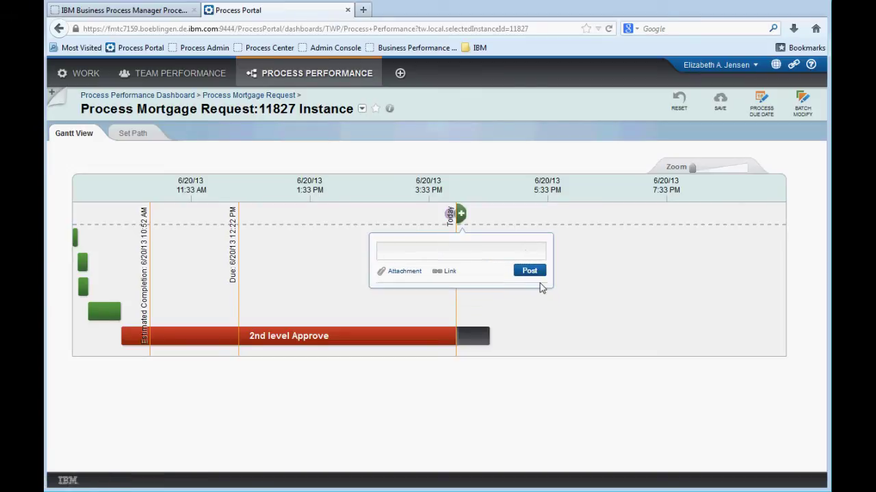
Post a second comment mentioning another colleague, asking them to help get the job done
{"action": "type", "text": "@gerhar"}
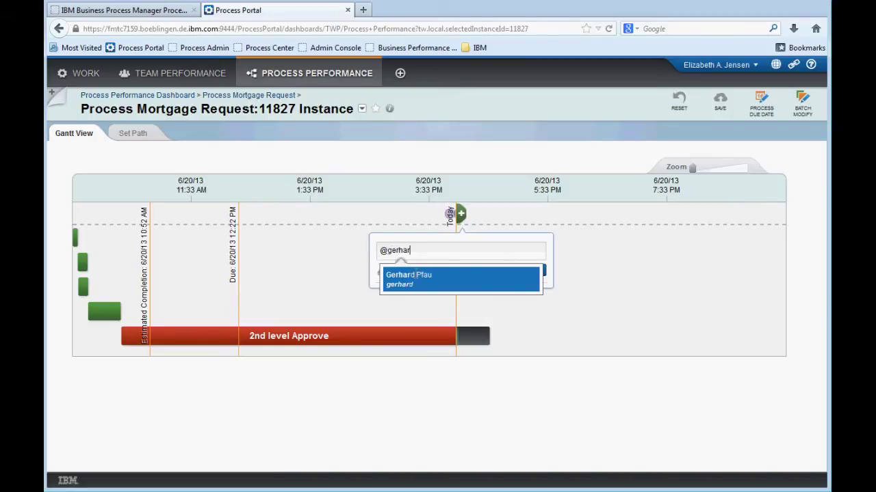
{"action": "left_click", "coordinate": [416, 277]}
{"action": "type", "text": "please work wit"}
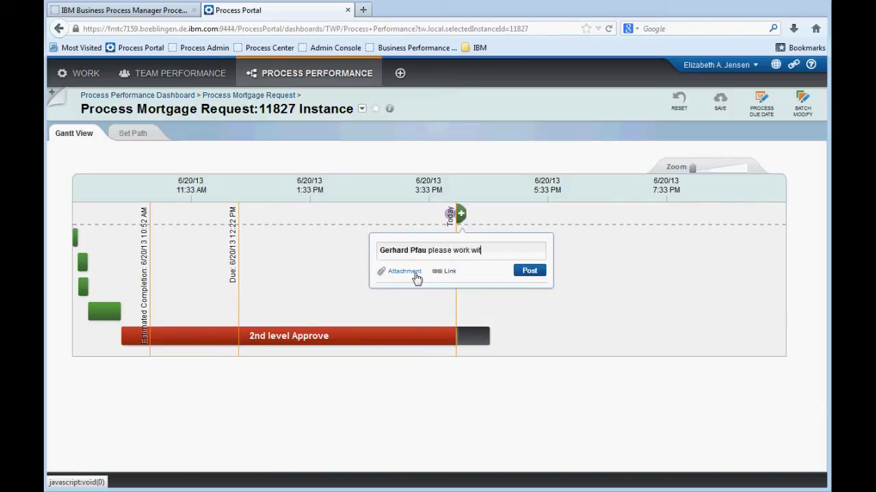
{"action": "type", "text": "h Marc to get him what he needs to get the job done."}
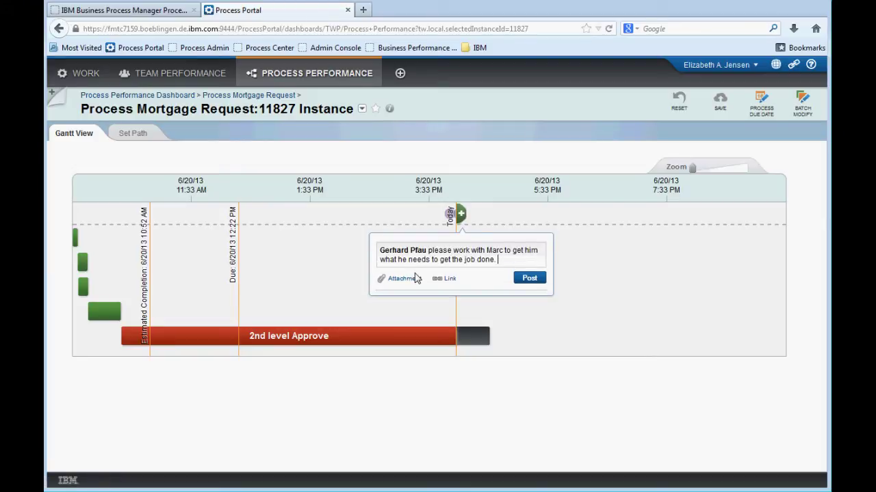
{"action": "left_click", "coordinate": [540, 277]}
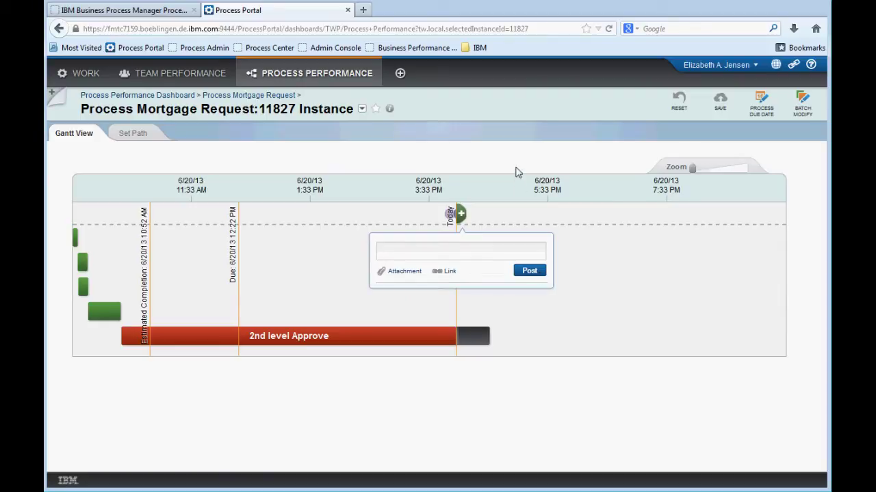
Check instance 11827's mortgage amount in Details, then return to the Process Mortgage Request dashboard
{"action": "left_click", "coordinate": [389, 109]}
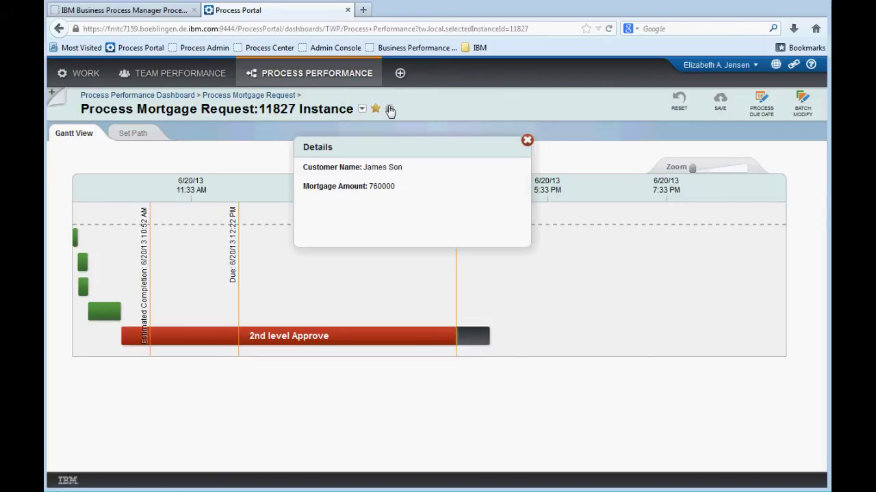
{"action": "left_click", "coordinate": [271, 98]}
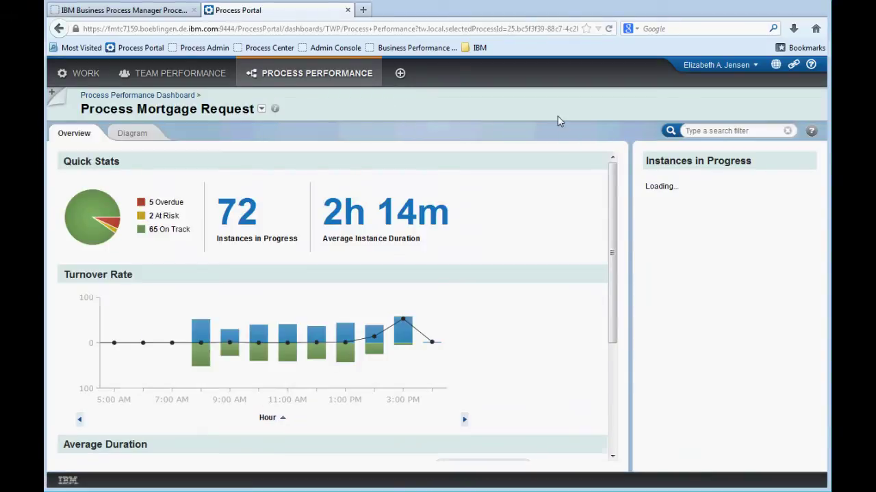
Filter the instances by the customer's name with the Customer Name filter, then open instance 12074
{"action": "left_click", "coordinate": [708, 130]}
{"action": "type", "text": "cust"}
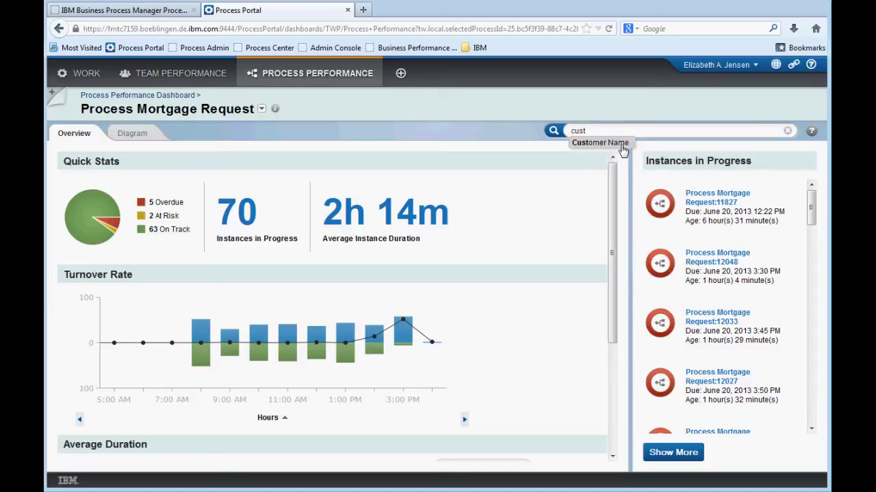
{"action": "left_click", "coordinate": [620, 145]}
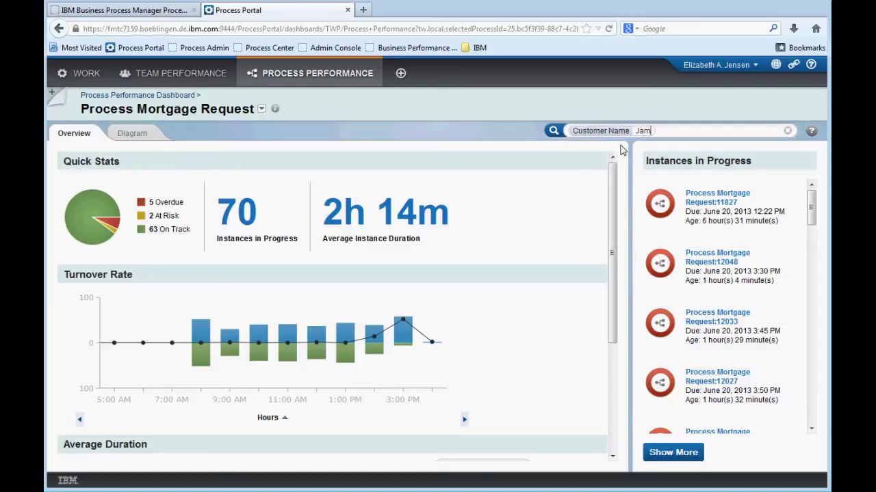
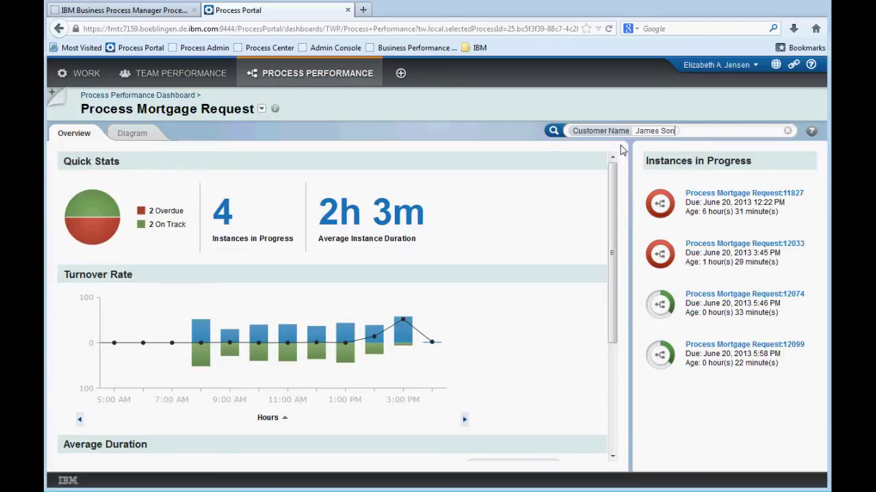
{"action": "left_click", "coordinate": [727, 199]}
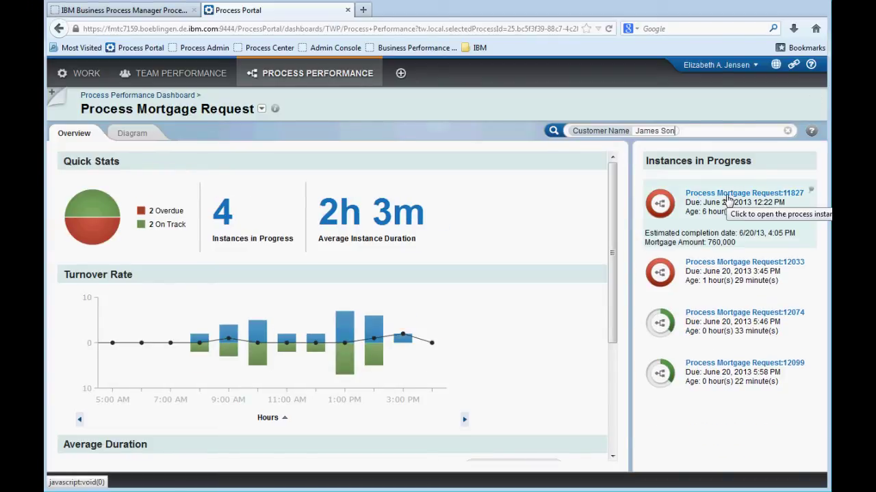
{"action": "mouse_move", "coordinate": [748, 245]}
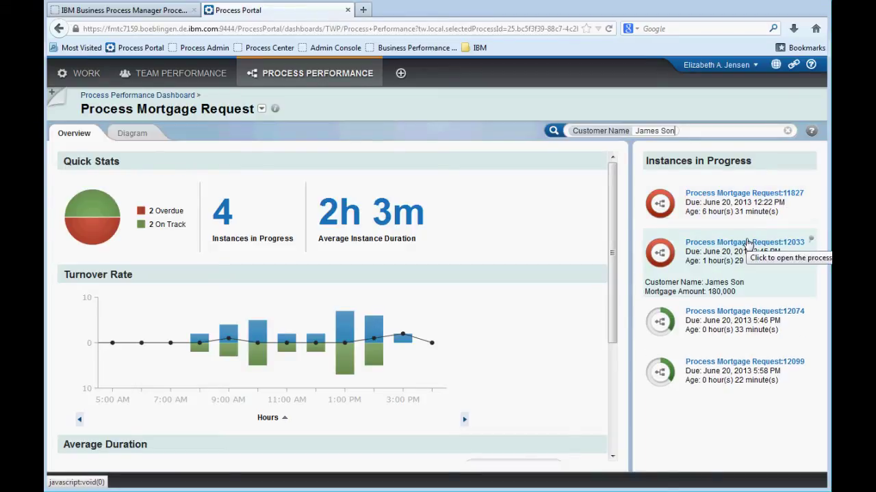
{"action": "mouse_move", "coordinate": [753, 301]}
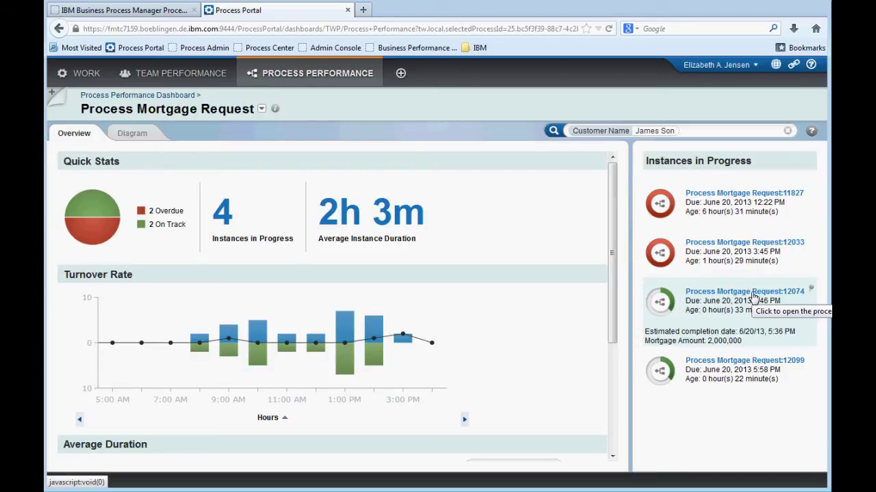
{"action": "left_click", "coordinate": [752, 297]}
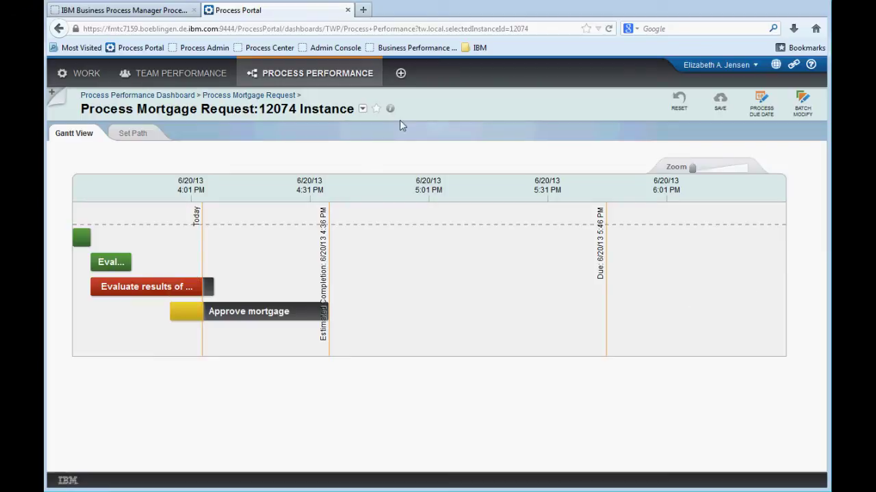
Star instance 12074 and post a mention comment that this customer's request has even higher value
{"action": "left_click", "coordinate": [377, 110]}
{"action": "left_click", "coordinate": [208, 215]}
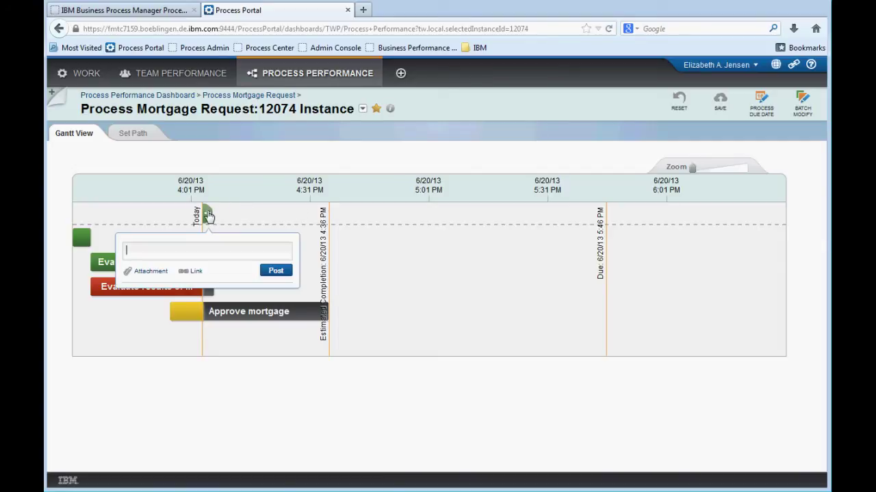
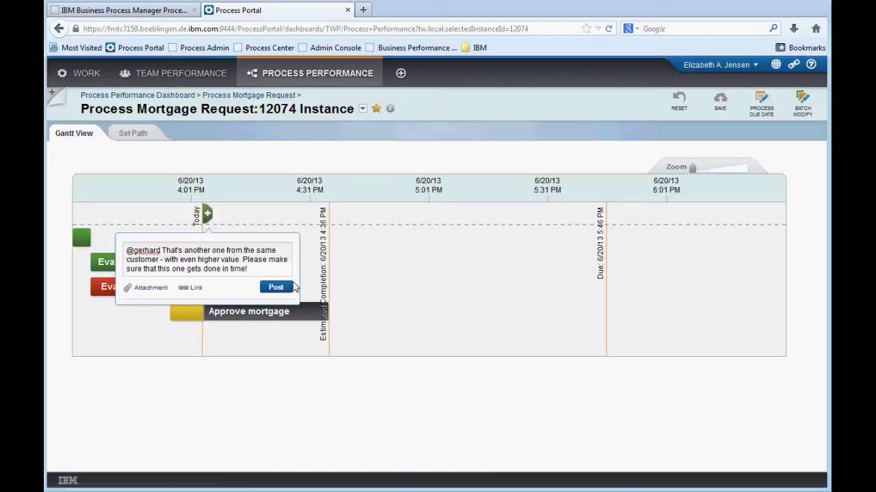
{"action": "left_click", "coordinate": [275, 288]}
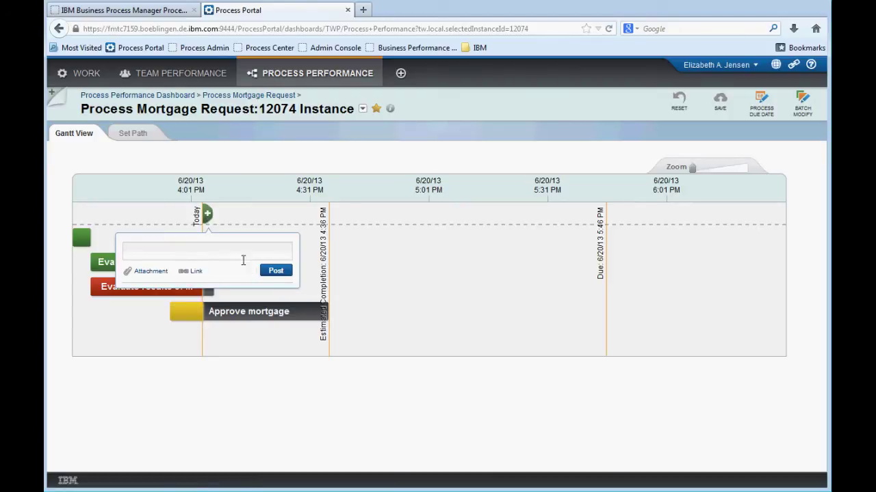
{"action": "left_click", "coordinate": [403, 141]}
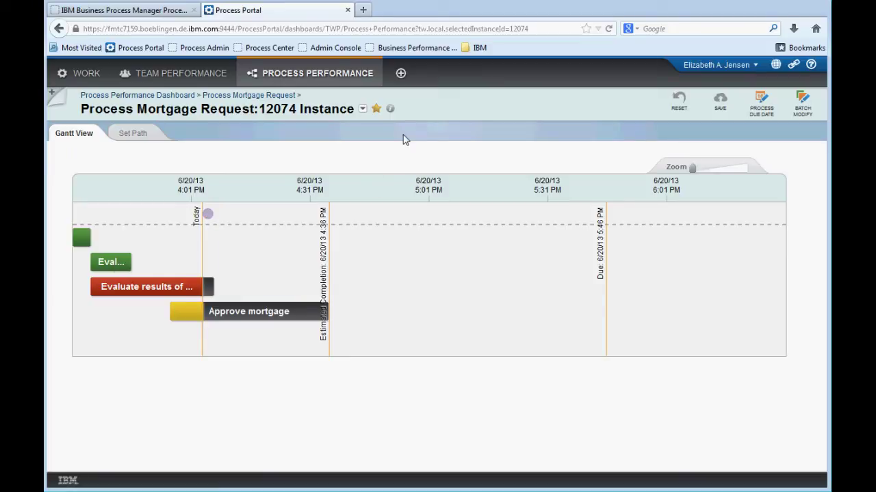
In Set Path, route instance 12074 through 2nd level Approve and save the custom path
{"action": "left_click", "coordinate": [134, 135]}
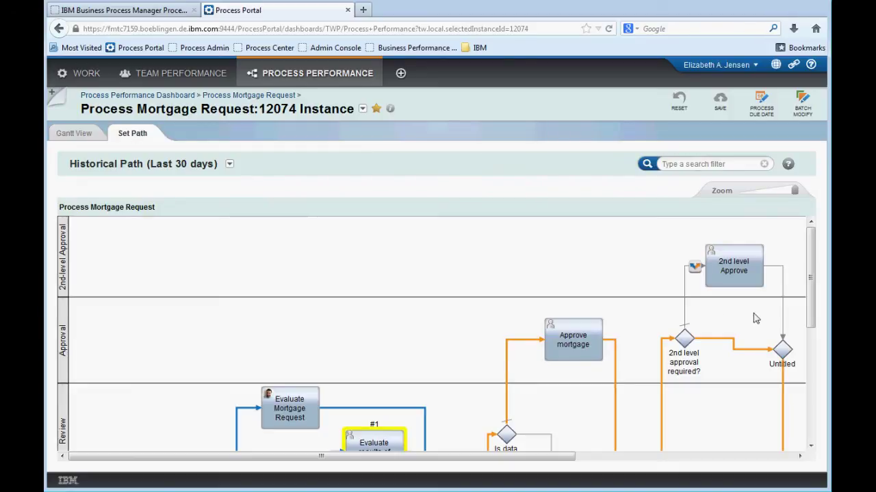
{"action": "left_click_drag", "start_coordinate": [795, 191], "coordinate": [757, 193]}
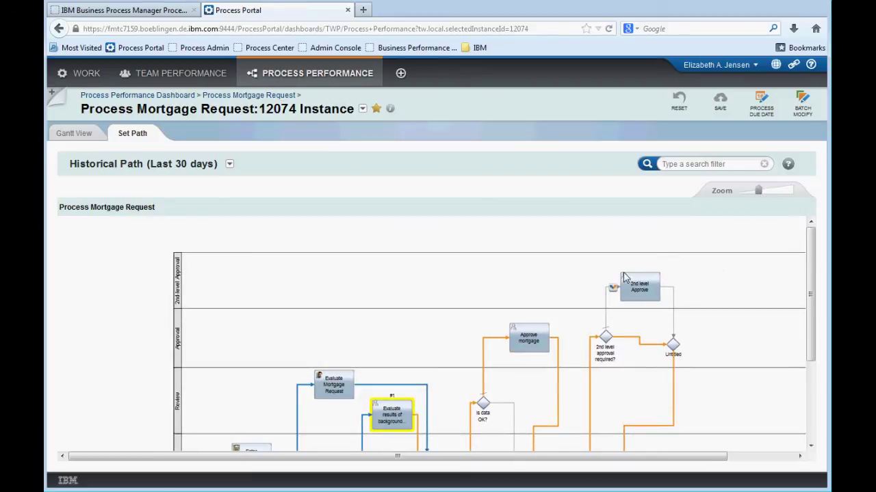
{"action": "left_click_drag", "start_coordinate": [810, 304], "coordinate": [811, 324]}
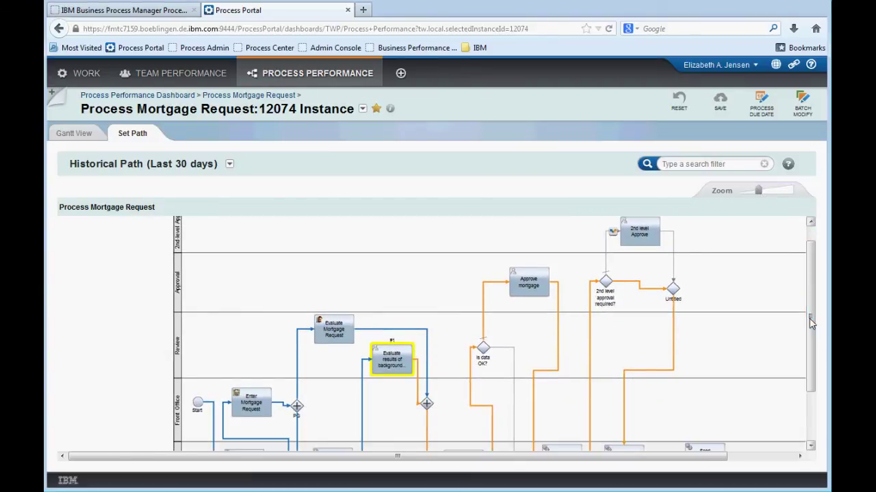
{"action": "left_click", "coordinate": [613, 234]}
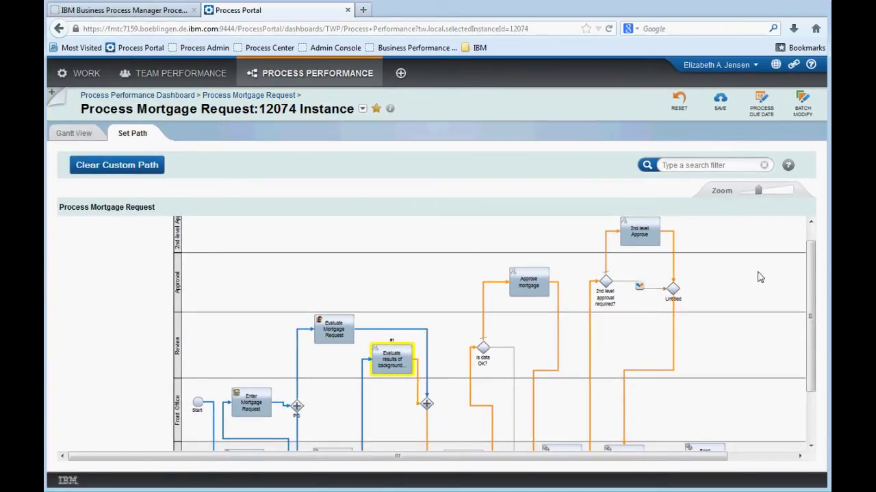
{"action": "left_click_drag", "start_coordinate": [813, 313], "coordinate": [809, 293]}
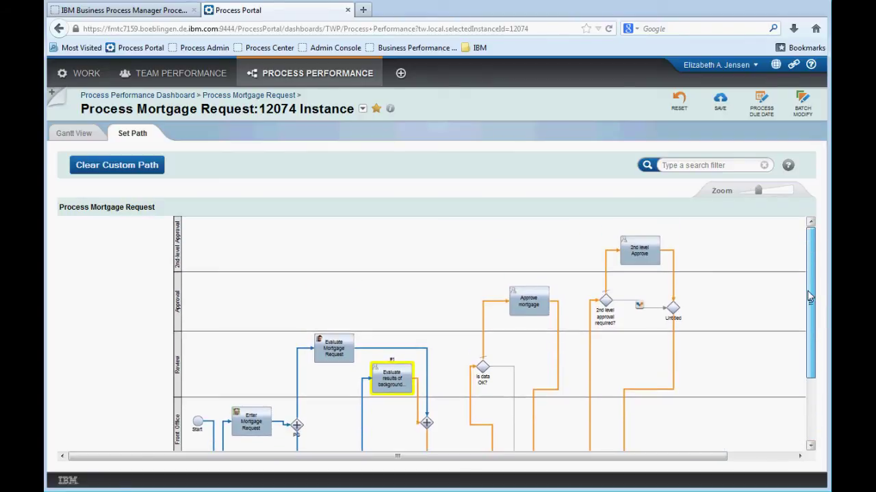
{"action": "left_click", "coordinate": [722, 103]}
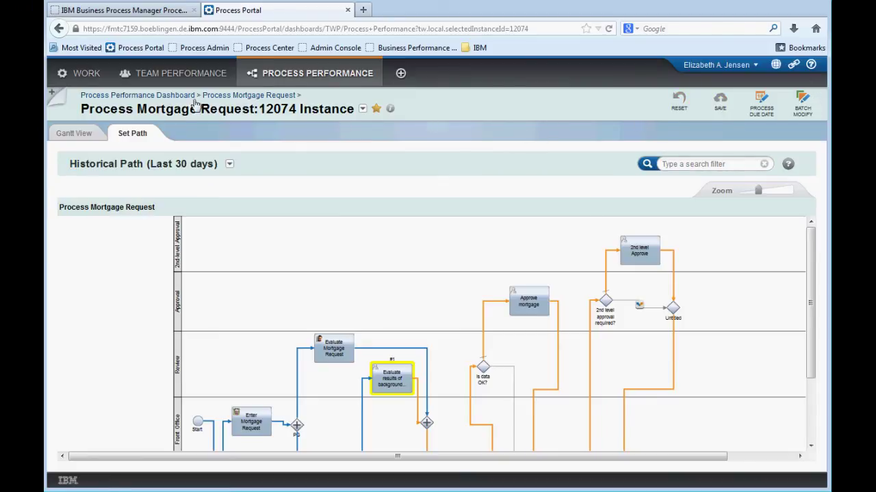
In Gantt View, post a mention comment that the simulated 2nd approval still meets the deadline
{"action": "left_click", "coordinate": [74, 134]}
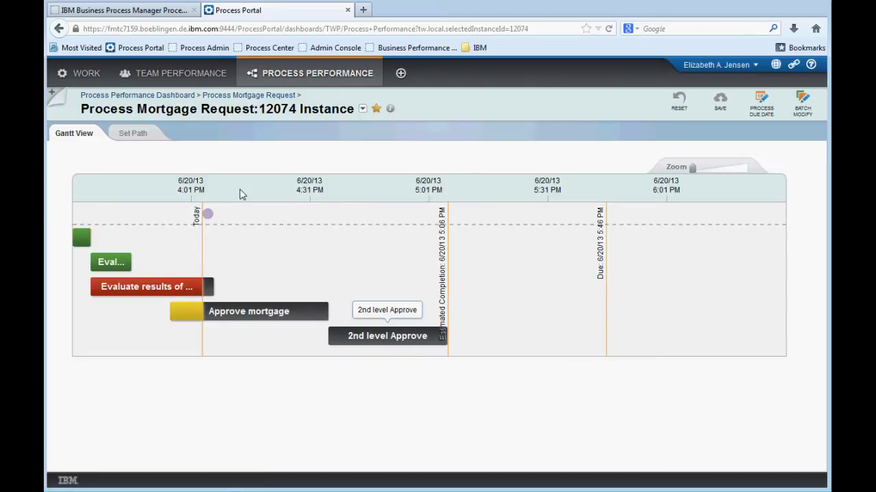
{"action": "left_click", "coordinate": [206, 215]}
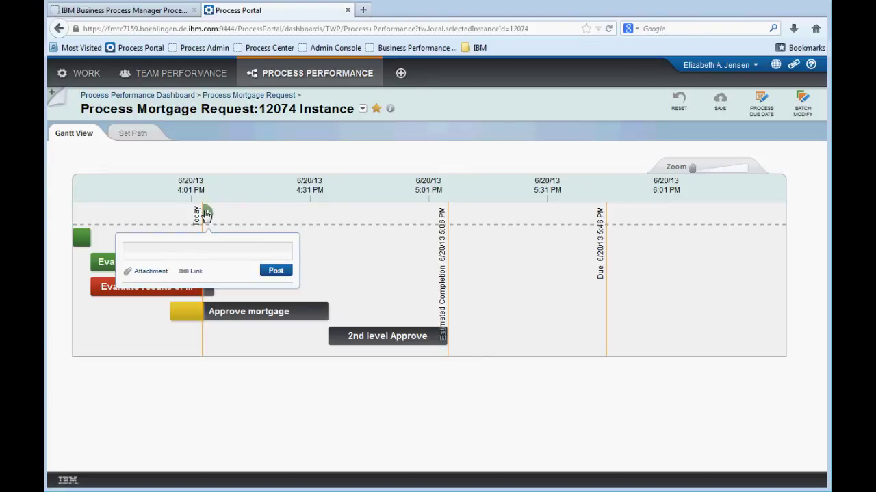
{"action": "type", "text": "@gerhard"}
{"action": "left_click", "coordinate": [172, 272]}
{"action": "type", "text": "I have simulated this one in case a 2nd approval "}
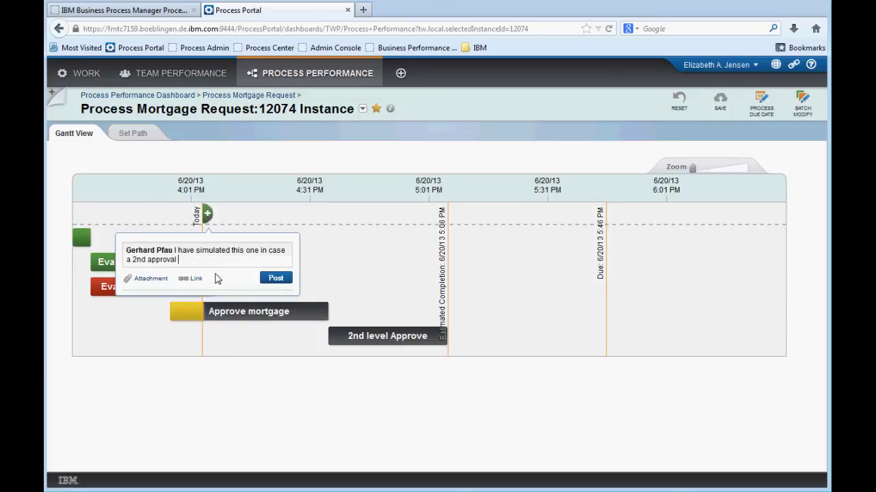
{"action": "type", "text": "is required, which is likely for that amount. W"}
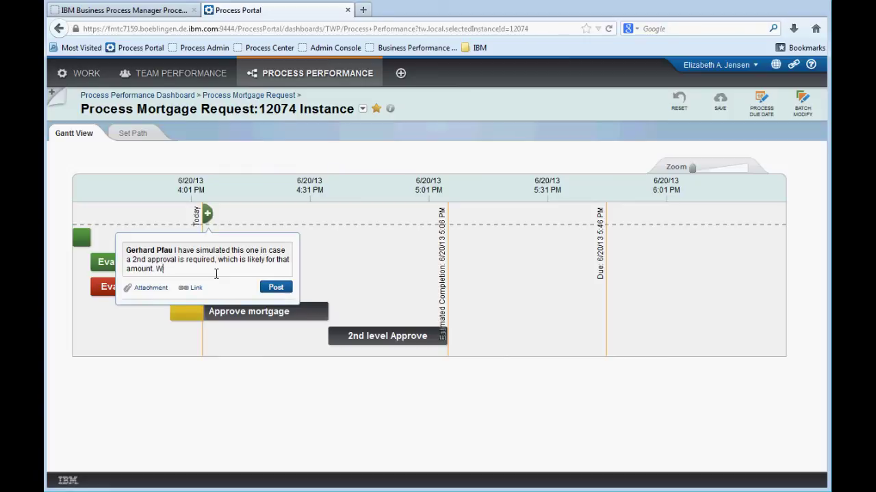
{"action": "type", "text": "e should still meet the deadline as long as we assign t"}
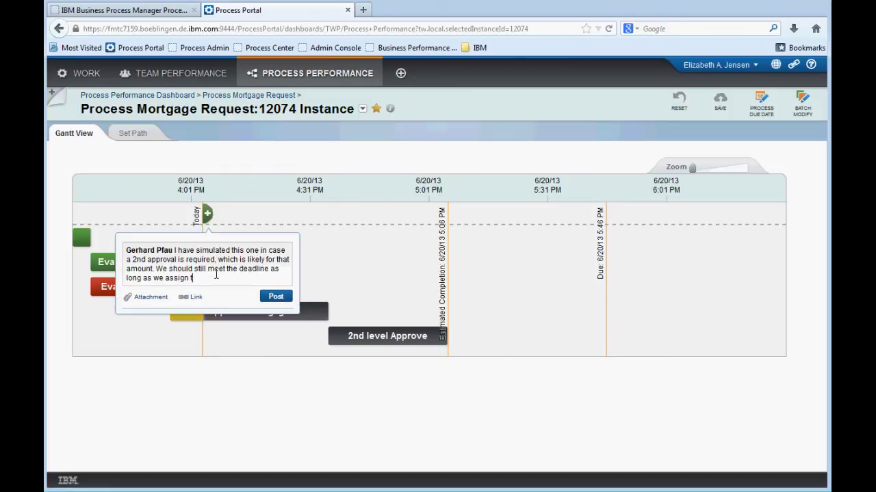
{"action": "type", "text": "o people who can work on this promptly. Please take care of it."}
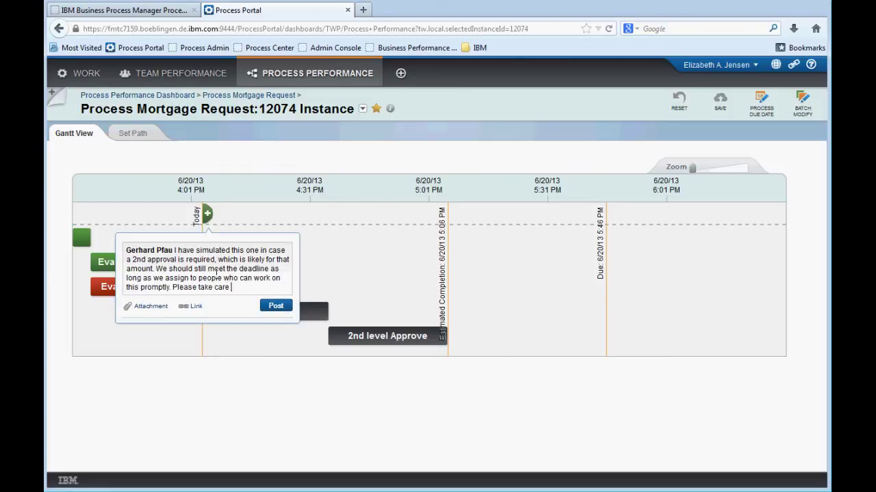
{"action": "left_click", "coordinate": [275, 306]}
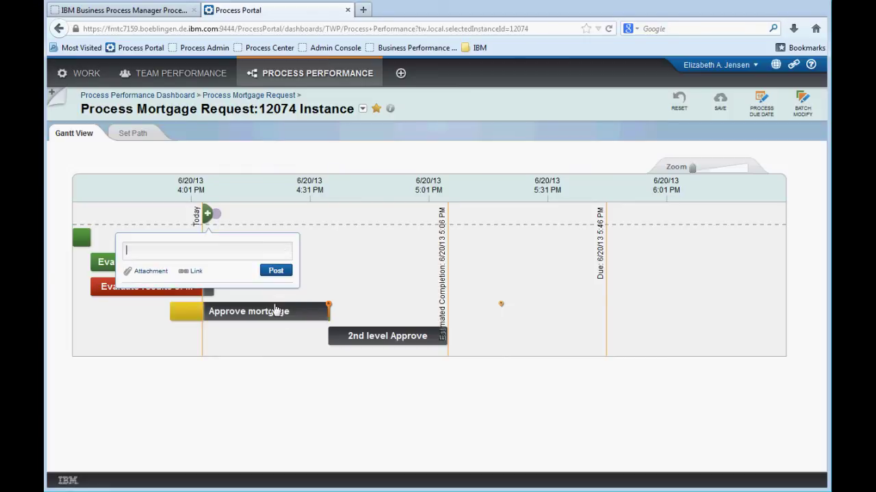
{"action": "left_click", "coordinate": [375, 361]}
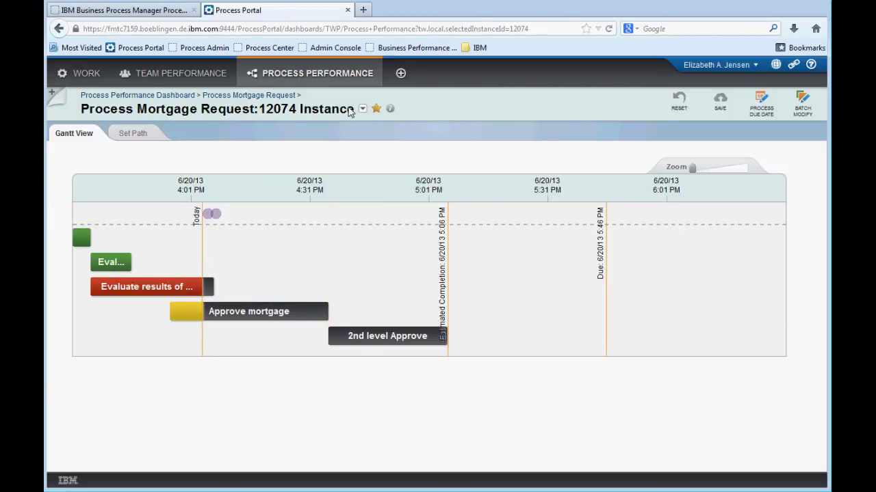
Go back to the Process Mortgage Request overview showing 71 instances in progress
{"action": "left_click", "coordinate": [229, 97]}
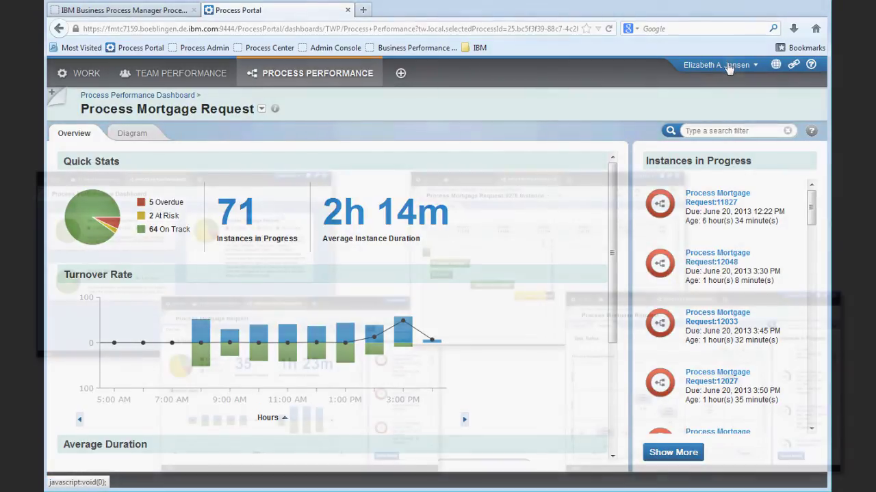
{"action": "left_click", "coordinate": [722, 65]}
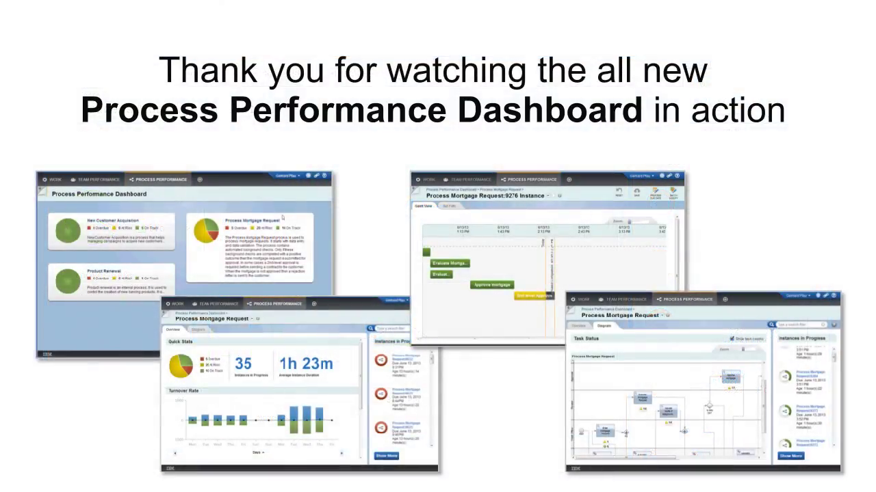